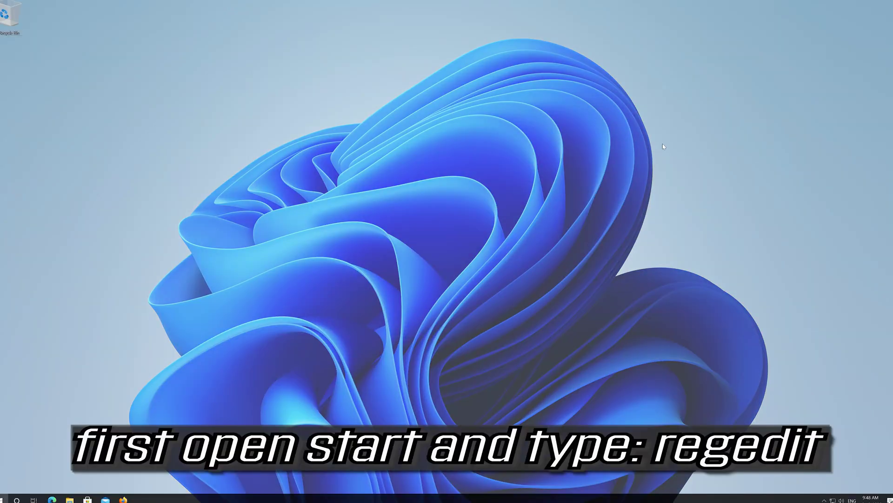
# Step: Search the Start menu for regedit and launch Registry Editor from Best match
pyautogui.press('super')
pyautogui.write('regedit')
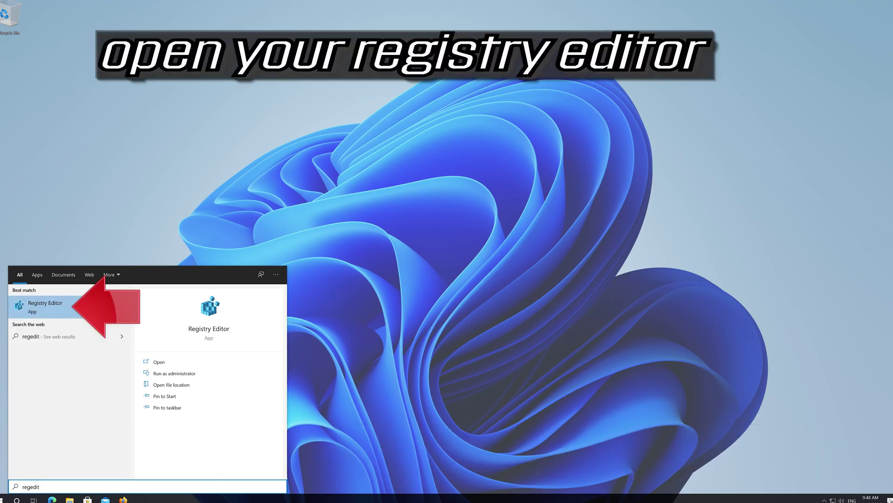
pyautogui.click(93, 304)
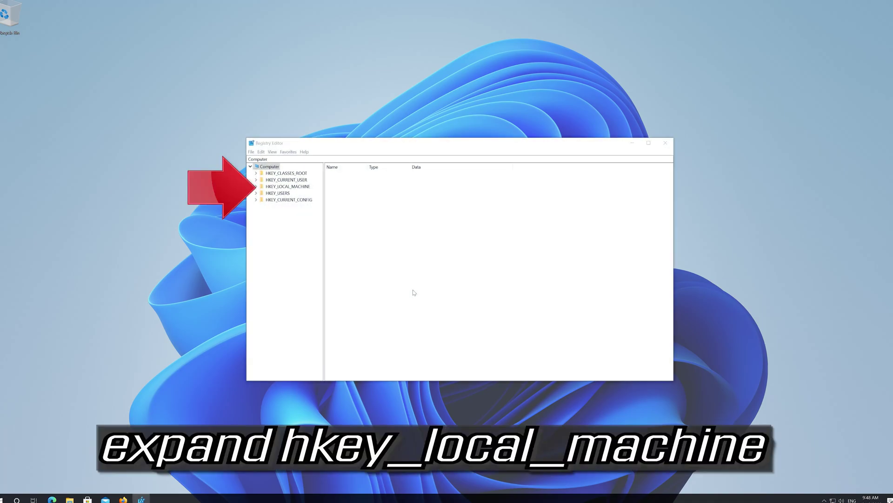
# Step: Expand HKEY_LOCAL_MACHINE > SYSTEM > CurrentControlSet and select the Services key
pyautogui.click(296, 187)
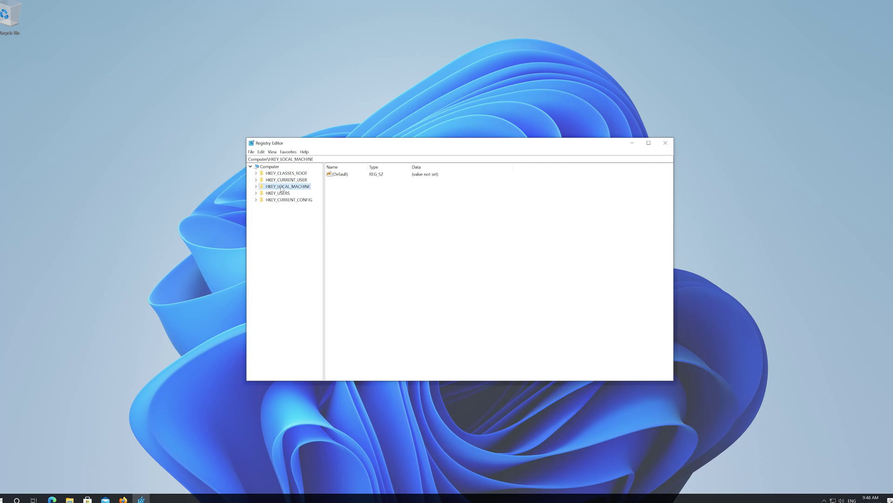
pyautogui.click(256, 186)
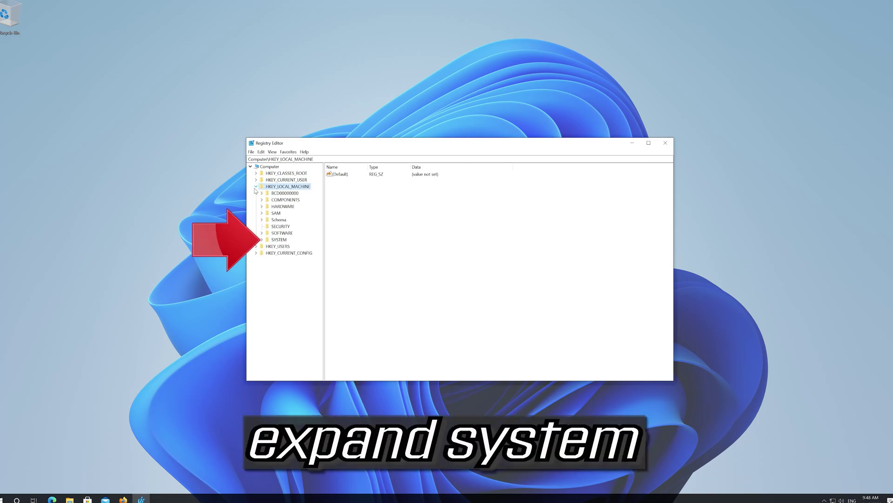
pyautogui.click(274, 239)
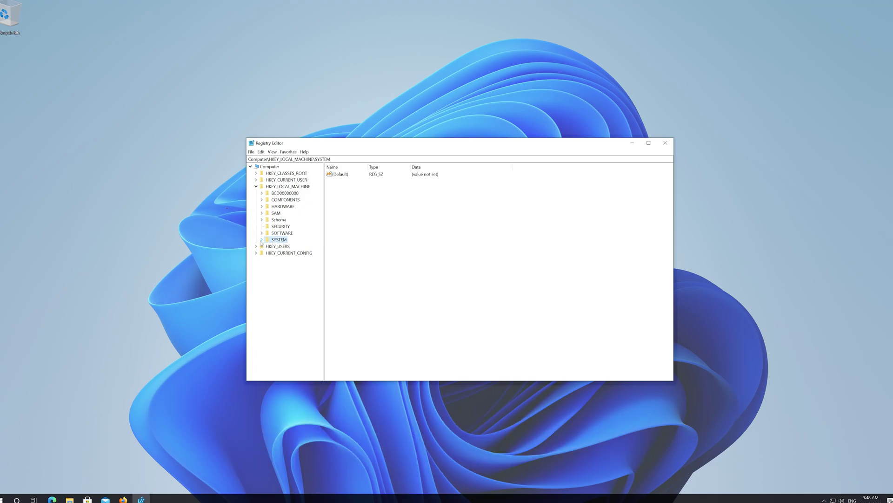
pyautogui.click(261, 240)
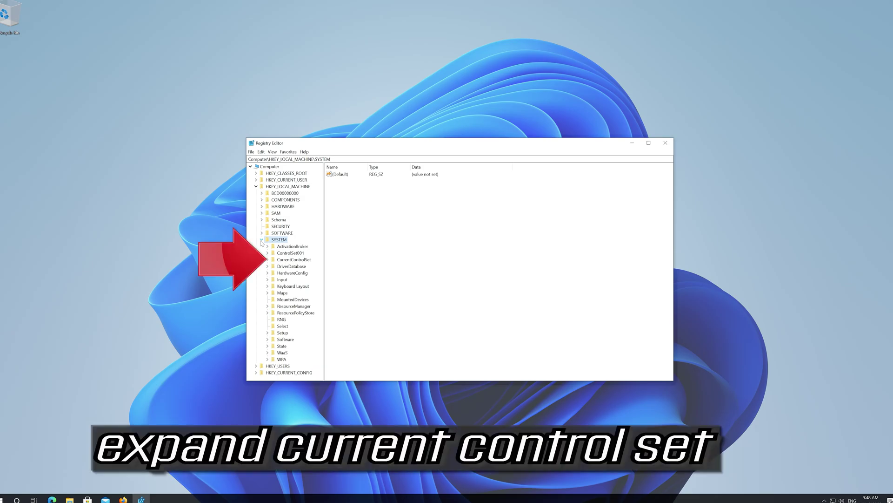
pyautogui.click(272, 261)
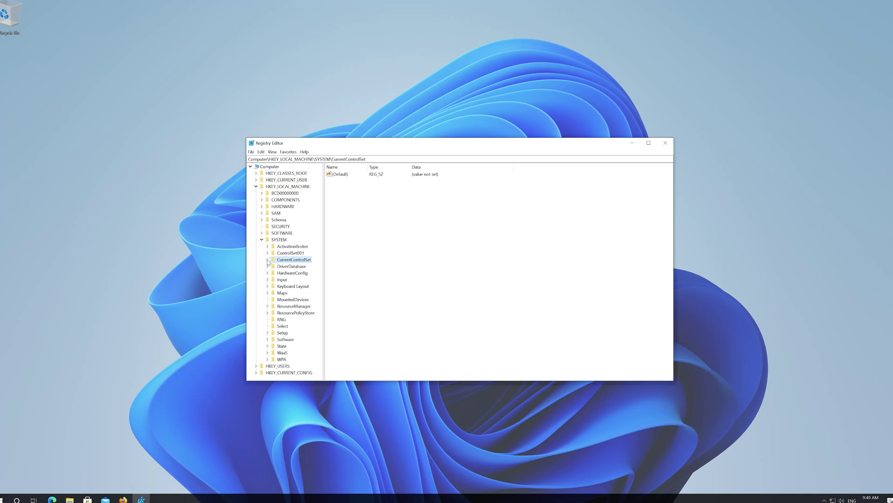
pyautogui.click(267, 260)
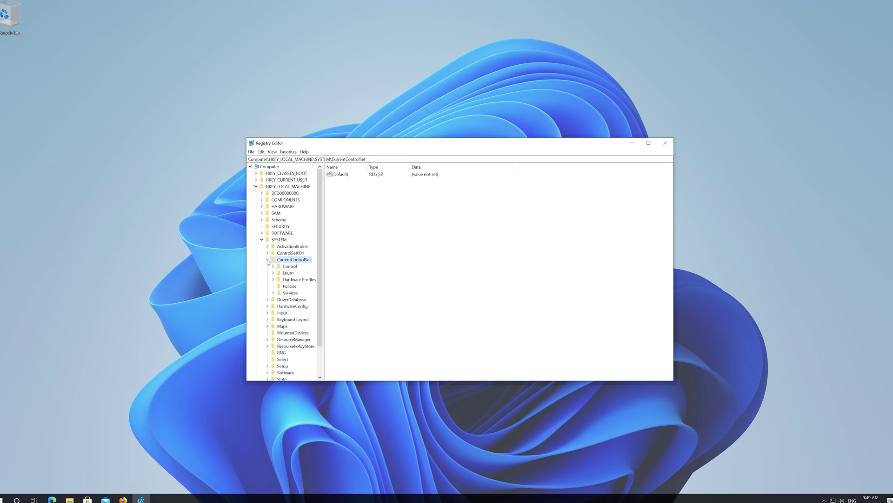
pyautogui.click(282, 292)
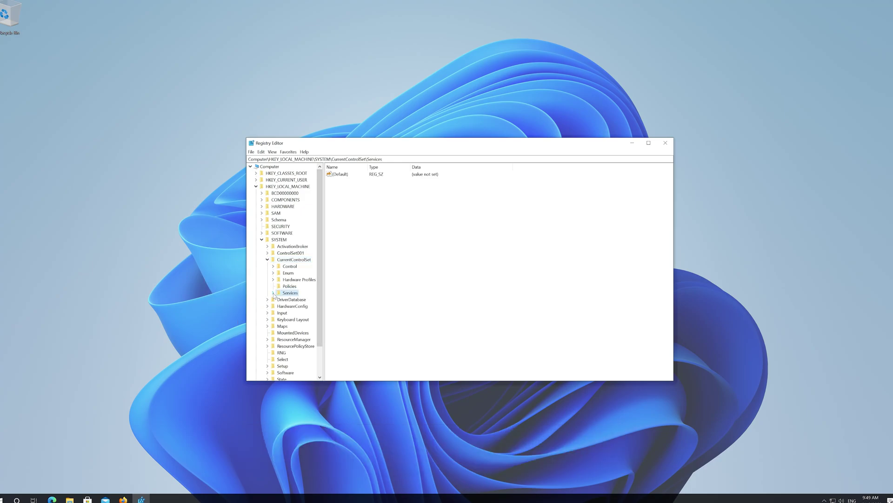
# Step: Expand Services, scroll down the service list and select the NlaSvc key
pyautogui.click(273, 293)
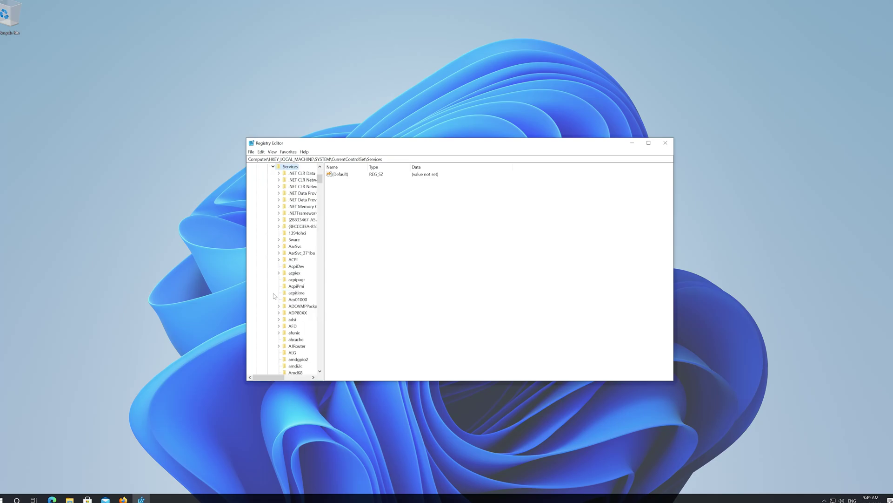
pyautogui.scroll(-14, 280, 293)
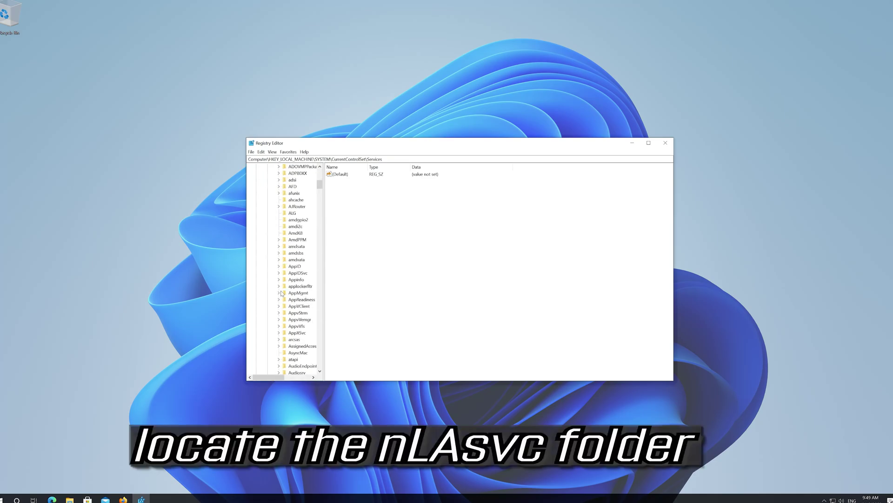
pyautogui.scroll(-20, 281, 293)
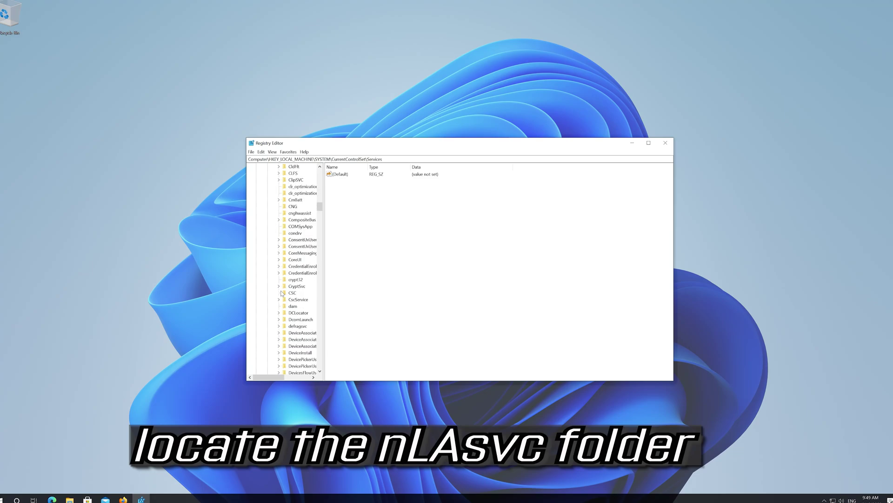
pyautogui.scroll(-20, 282, 293)
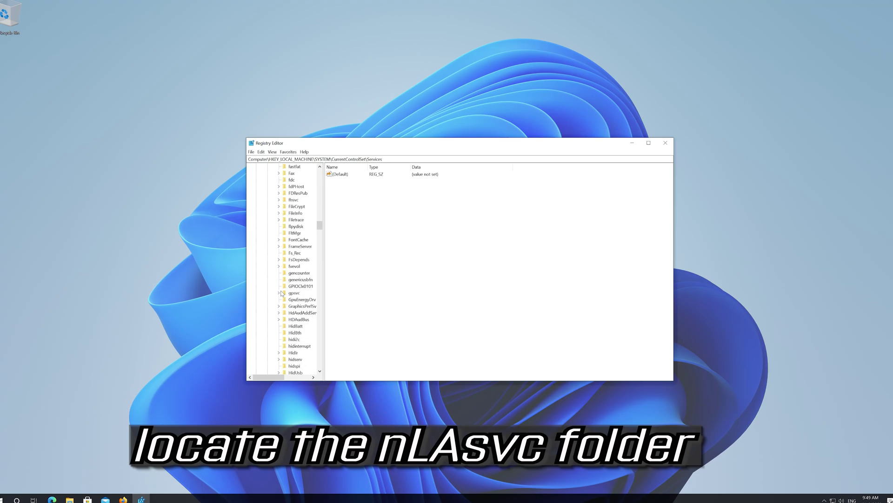
pyautogui.scroll(-20, 282, 293)
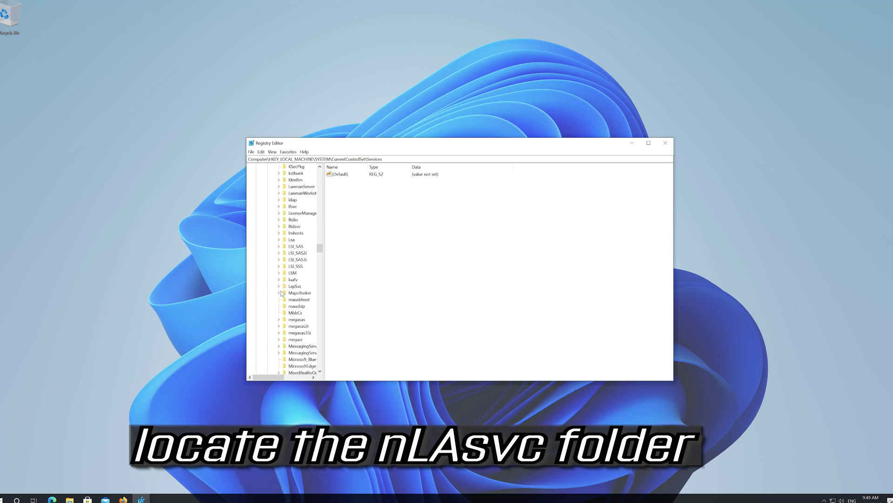
pyautogui.scroll(-5, 282, 293)
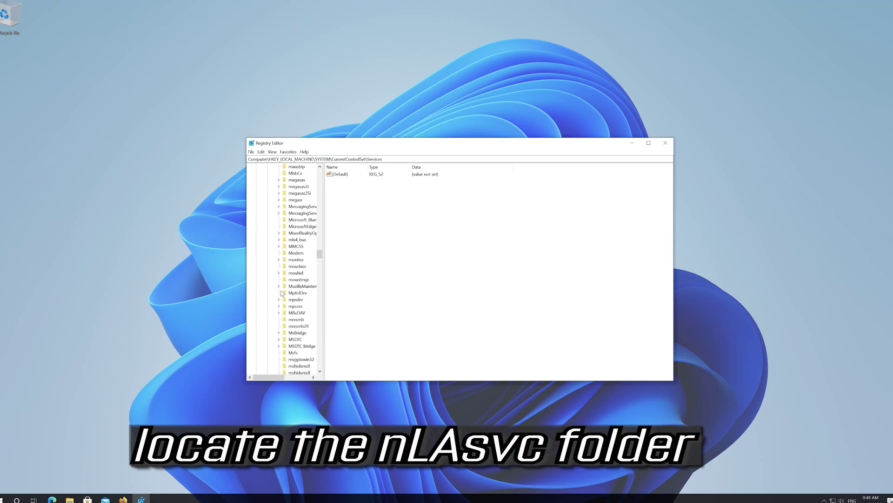
pyautogui.scroll(-7, 281, 293)
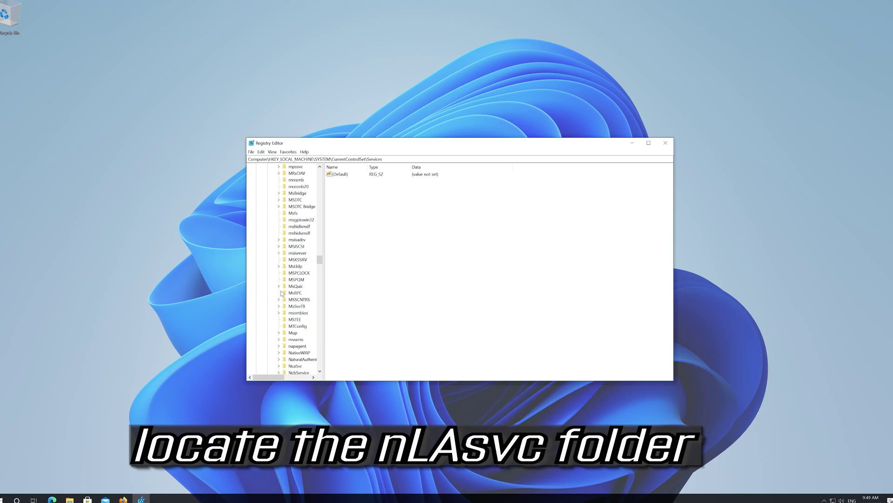
pyautogui.scroll(-2, 281, 293)
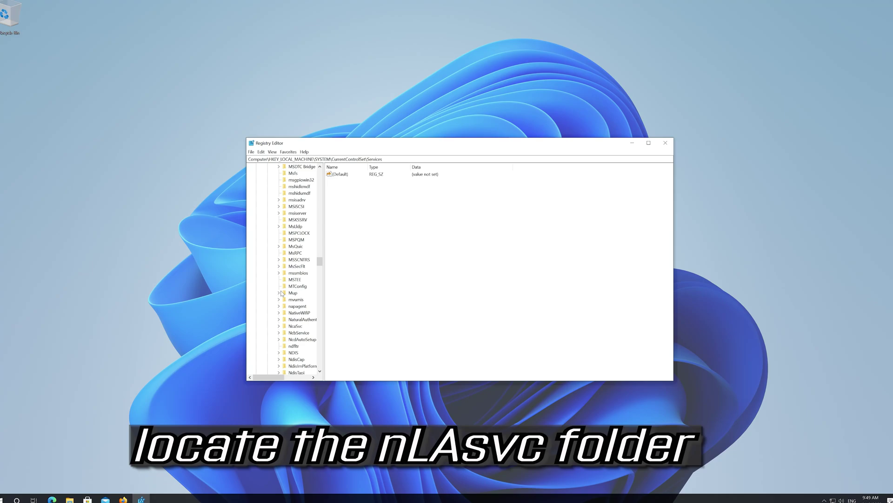
pyautogui.scroll(-5, 281, 293)
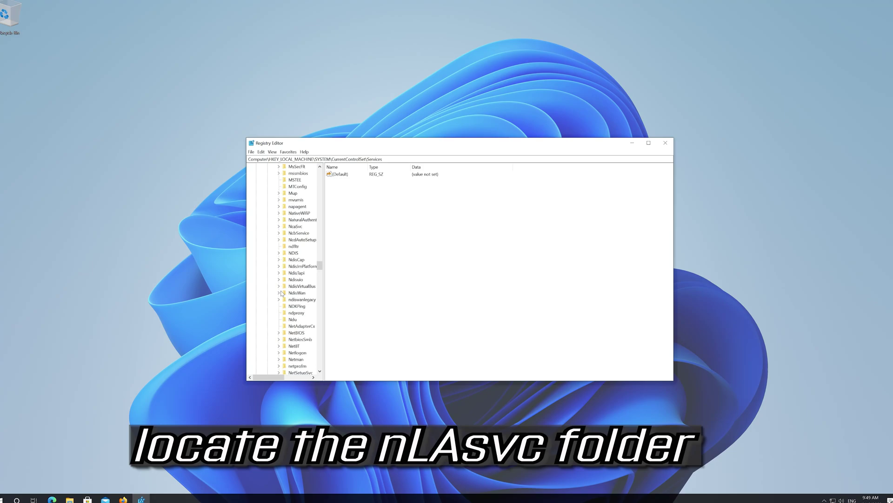
pyautogui.scroll(-4, 282, 293)
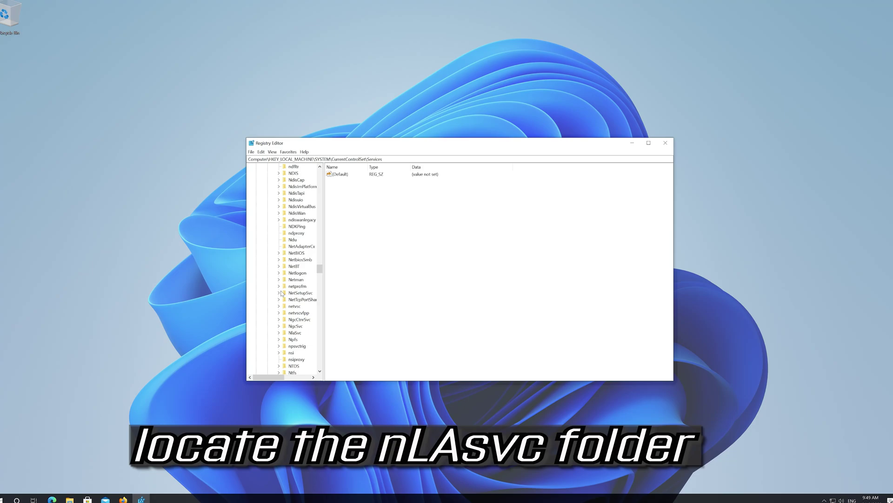
pyautogui.scroll(-1, 297, 323)
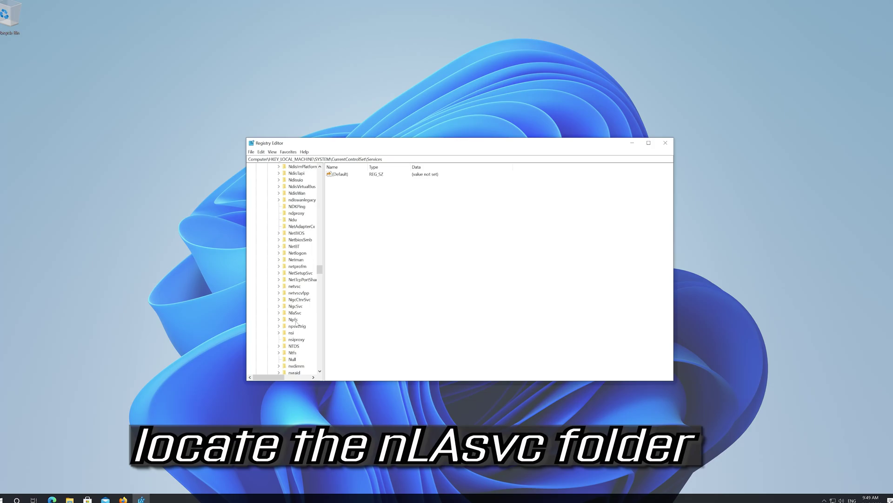
pyautogui.click(297, 313)
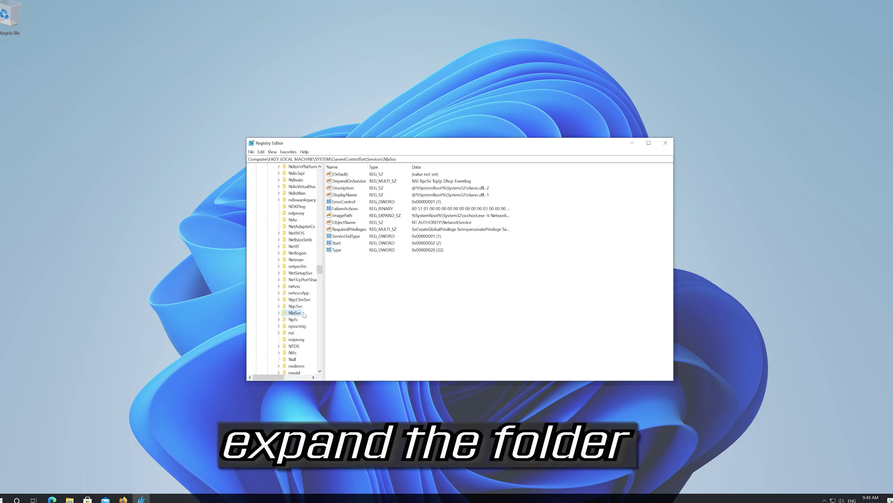
# Step: Drill into NlaSvc > Parameters > Internet and select the EnableActiveProbing value
pyautogui.click(279, 313)
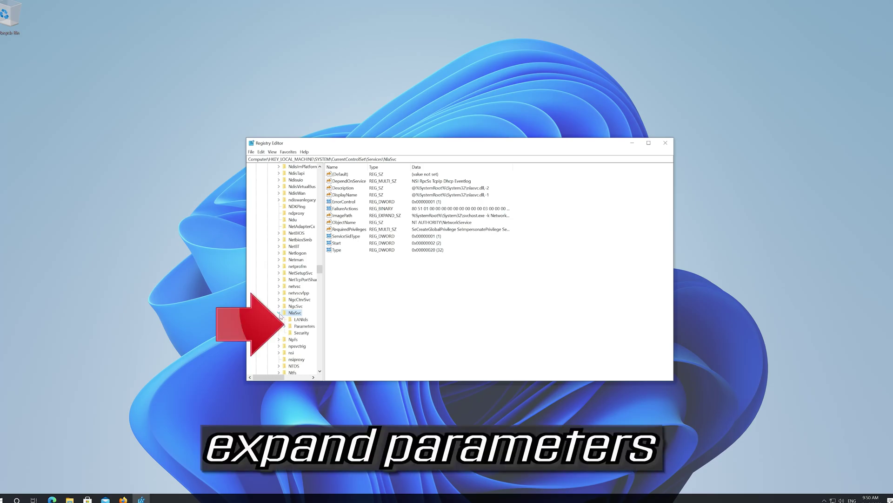
pyautogui.click(299, 327)
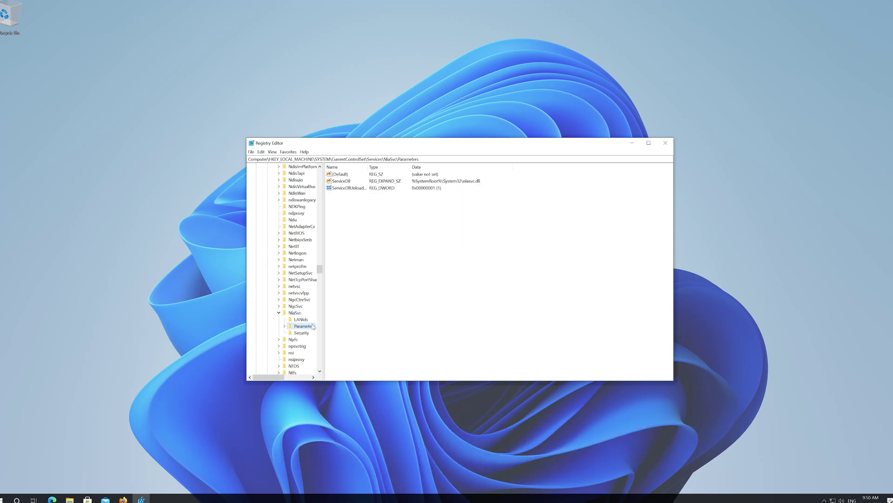
pyautogui.click(284, 326)
pyautogui.click(307, 340)
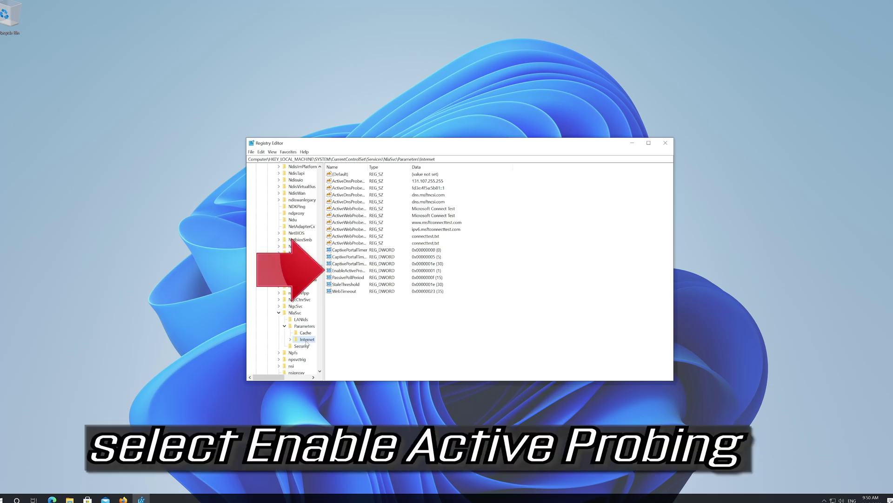
pyautogui.click(349, 271)
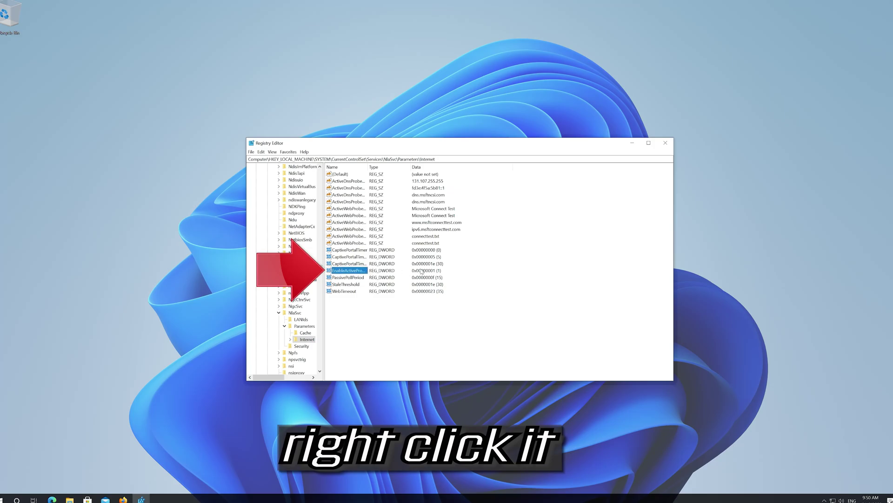
# Step: Change EnableActiveProbing's value data from 1 to 0
pyautogui.rightClick(351, 273)
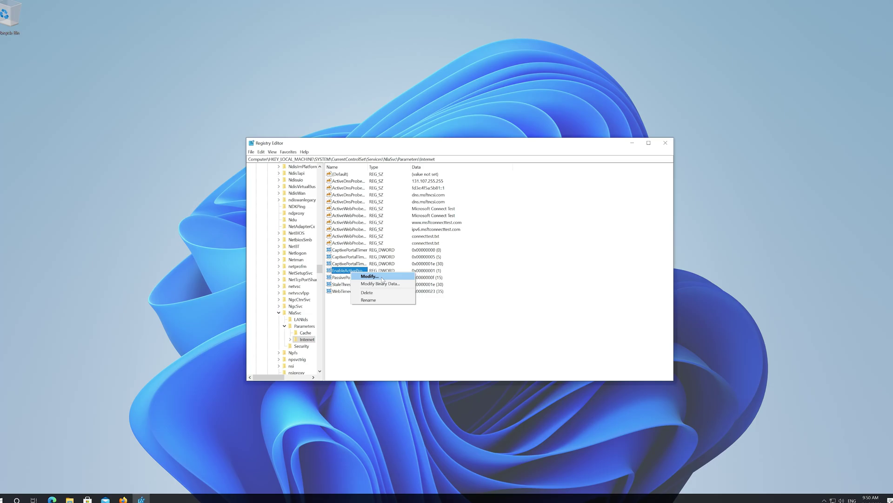
pyautogui.click(382, 277)
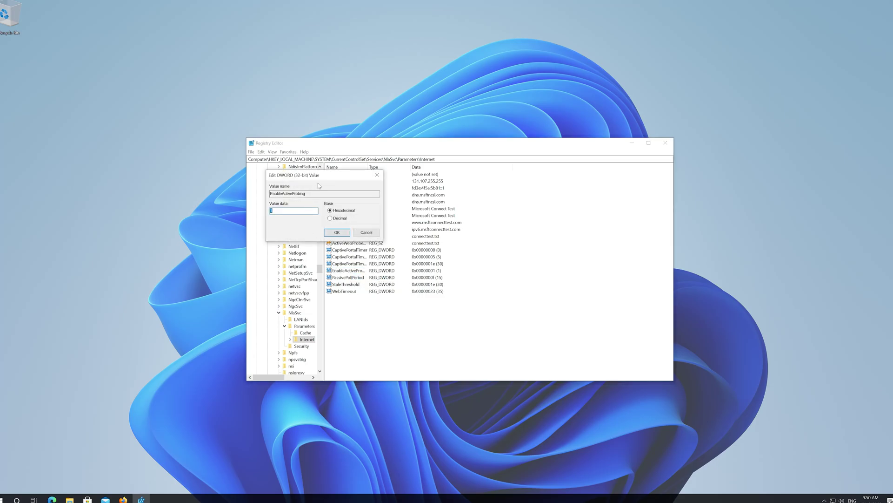
pyautogui.moveTo(323, 179); pyautogui.dragTo(453, 212)
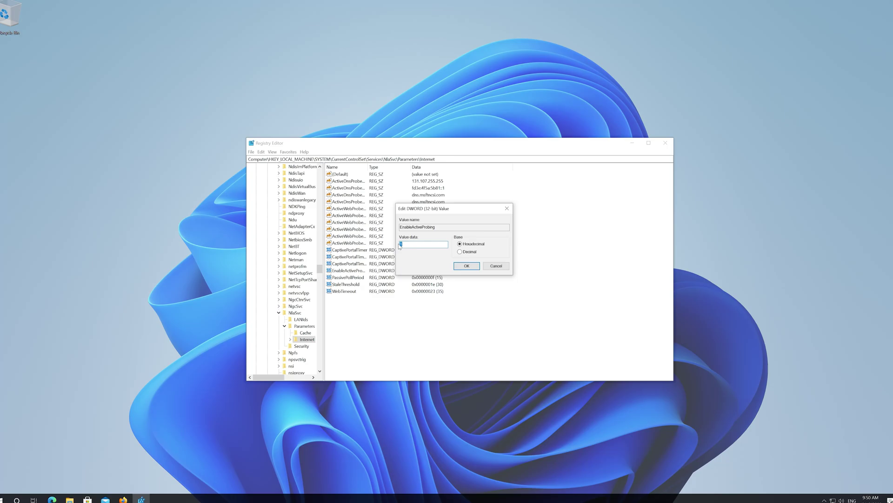
pyautogui.write('0')
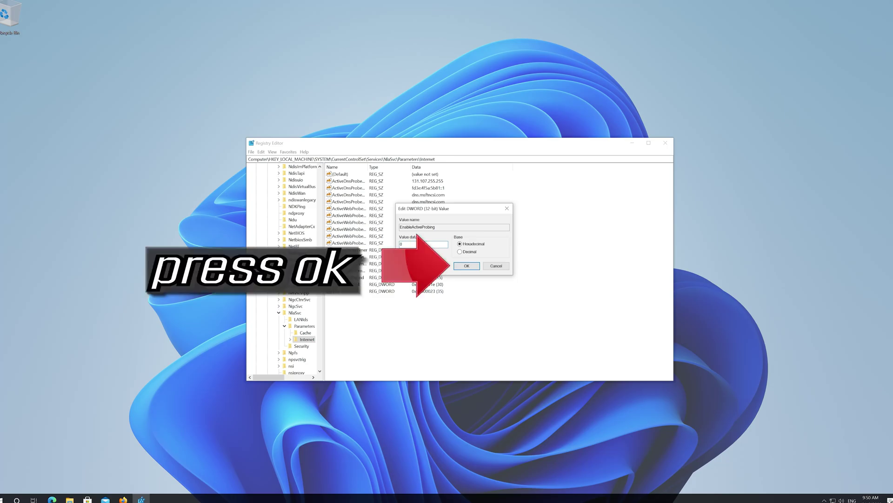
pyautogui.click(459, 269)
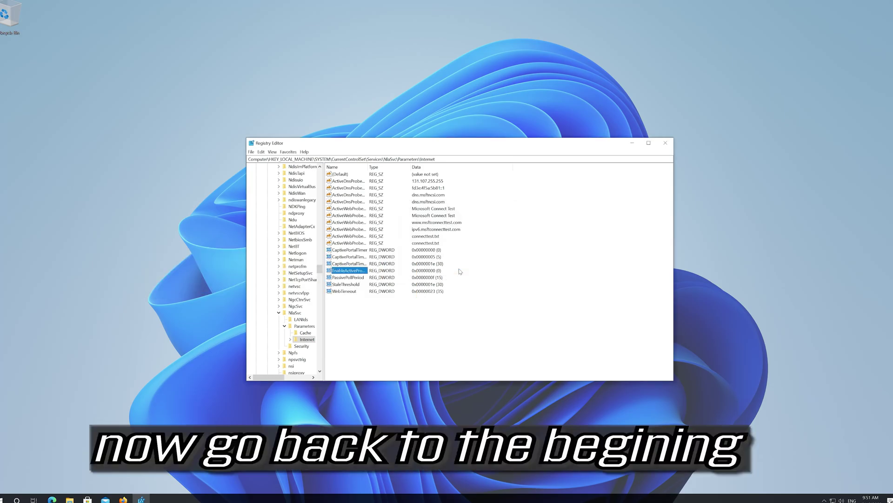
# Step: Scroll back up and collapse the Services and CurrentControlSet keys
pyautogui.scroll(15, 302, 281)
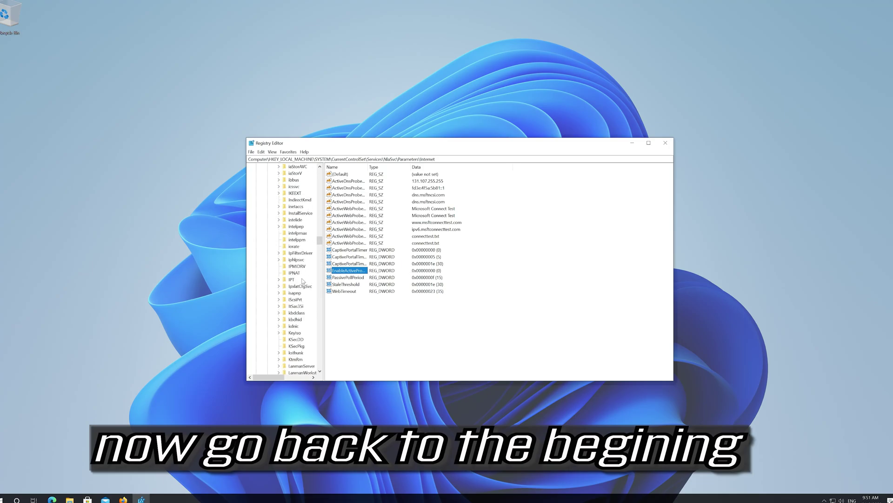
pyautogui.scroll(20, 302, 280)
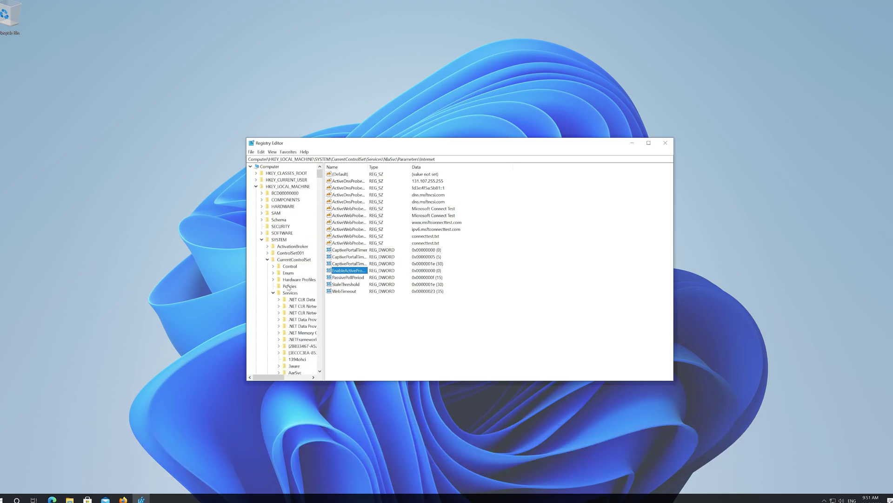
pyautogui.click(273, 293)
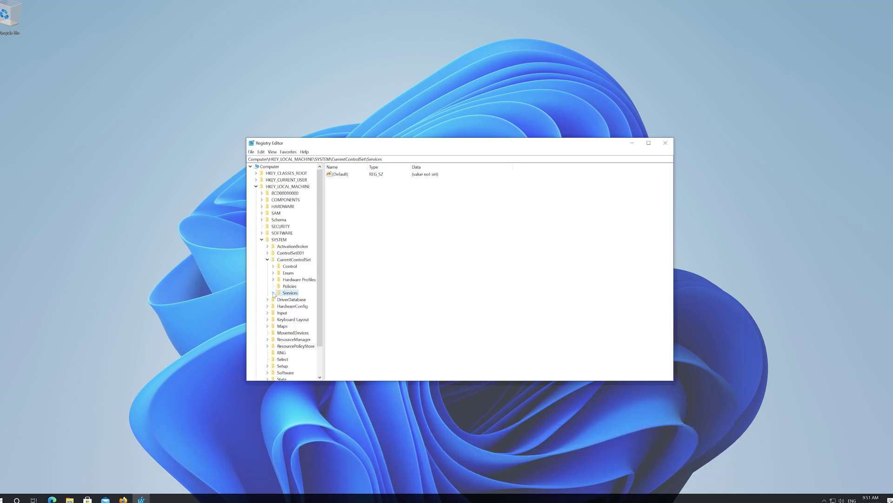
pyautogui.click(267, 260)
# Step: Collapse the SYSTEM branch and expand HKEY_LOCAL_MACHINE\SOFTWARE instead
pyautogui.click(262, 240)
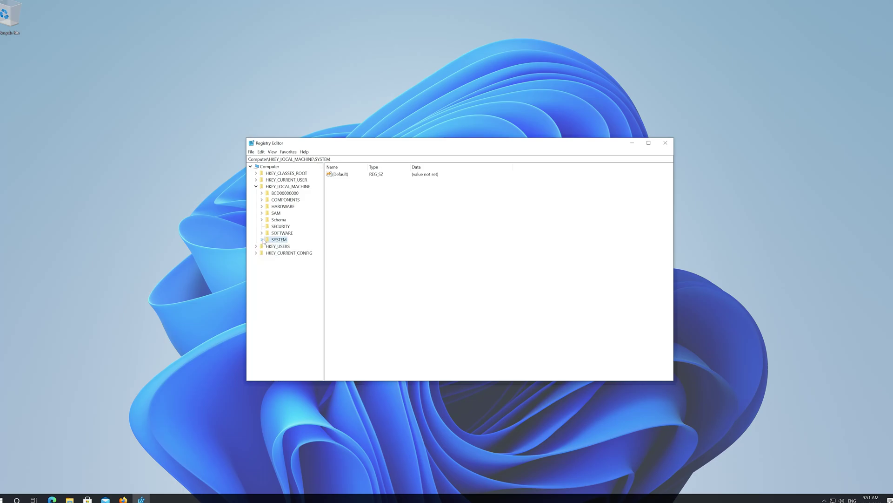
pyautogui.click(256, 187)
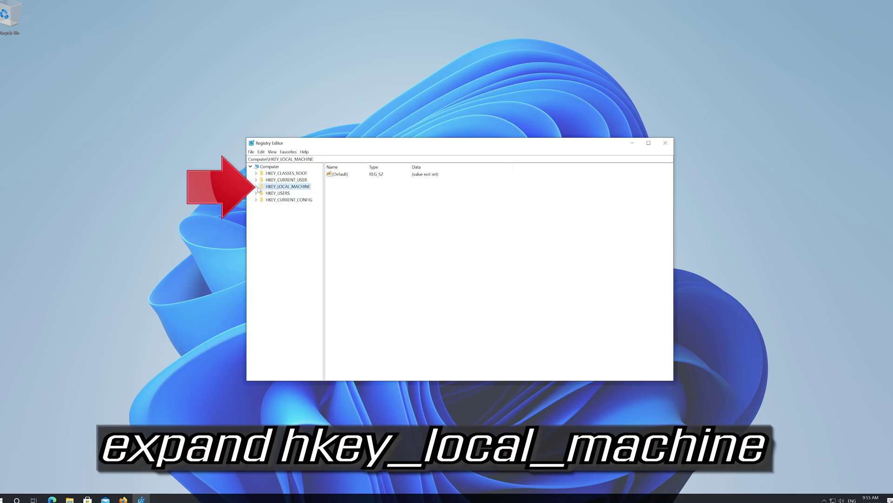
pyautogui.click(256, 187)
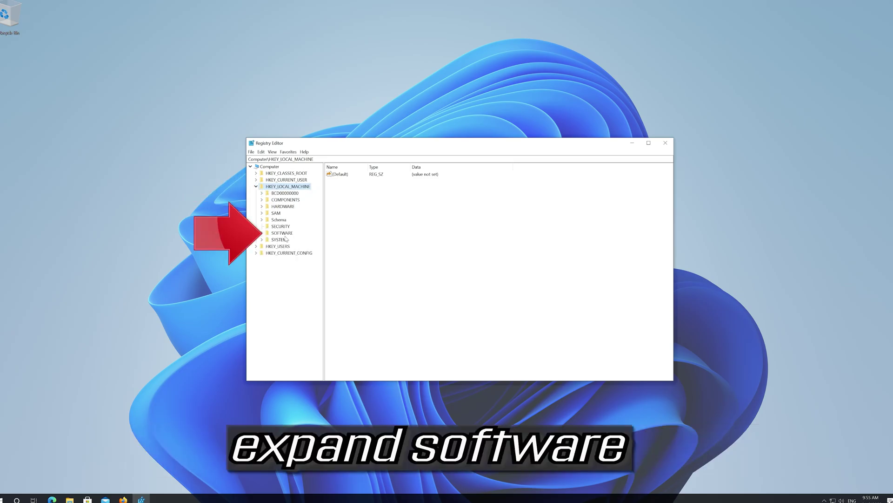
pyautogui.click(260, 234)
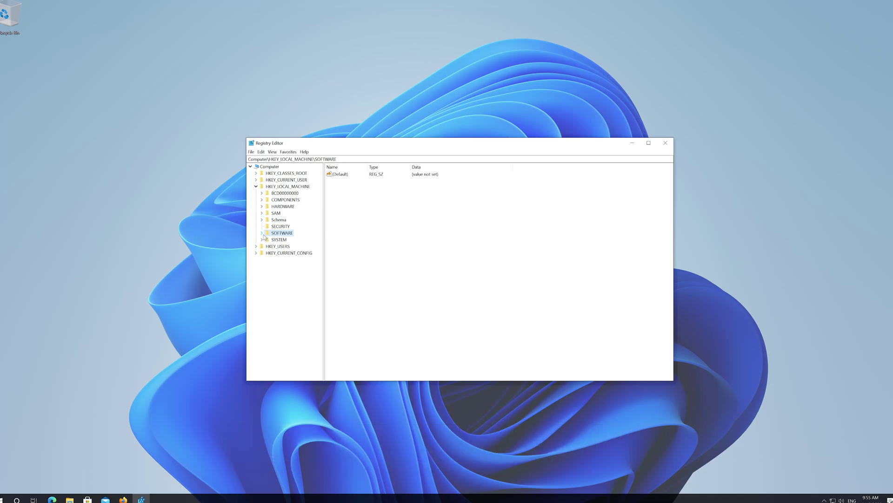
pyautogui.click(261, 233)
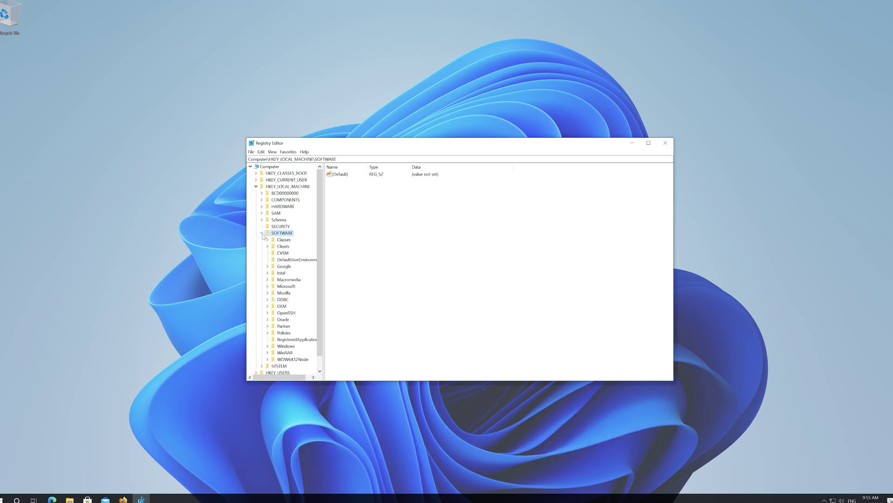
# Step: Go through Policies > Microsoft > Windows and select NetworkConnectivityStatusIndicator
pyautogui.click(286, 332)
pyautogui.click(268, 333)
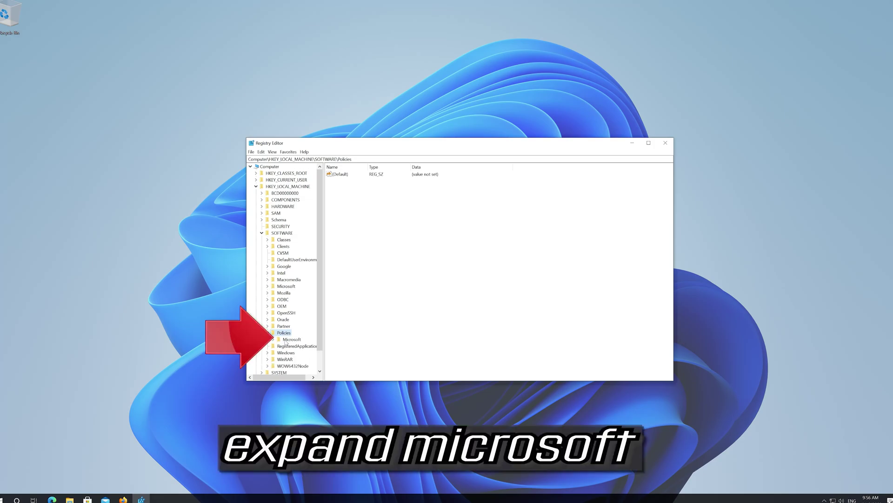
pyautogui.click(288, 339)
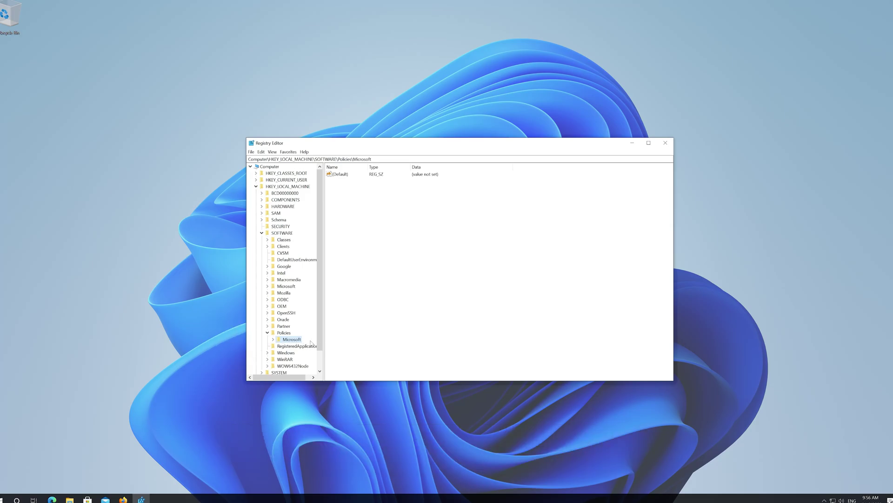
pyautogui.click(273, 339)
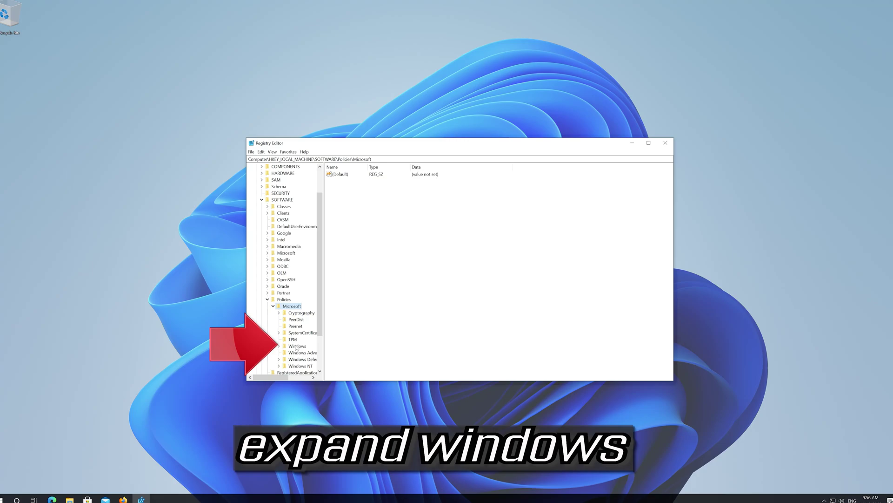
pyautogui.click(297, 347)
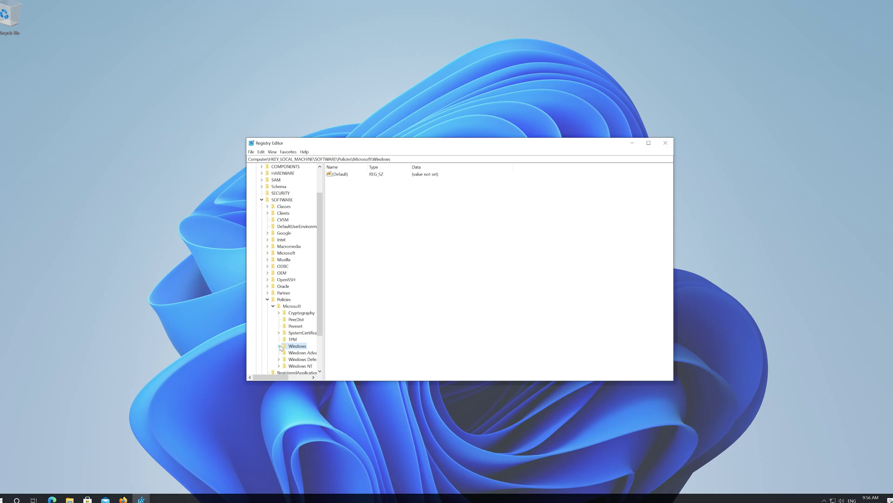
pyautogui.click(279, 347)
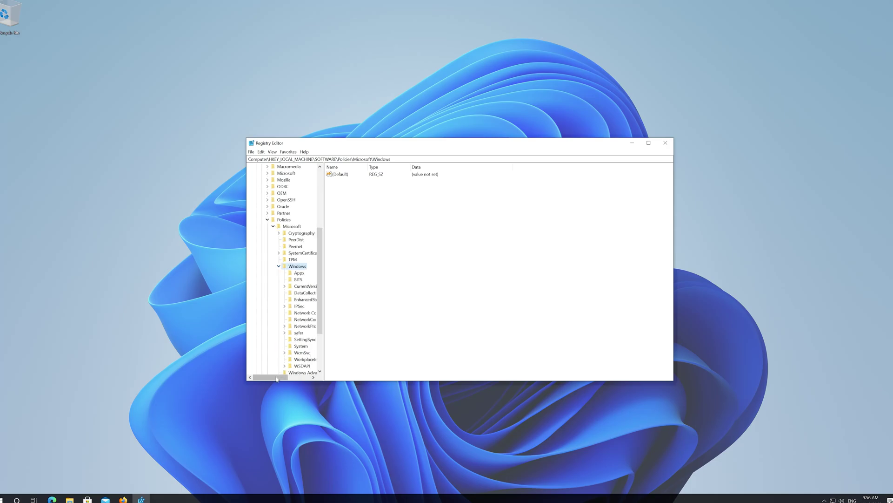
pyautogui.moveTo(276, 379); pyautogui.dragTo(299, 379)
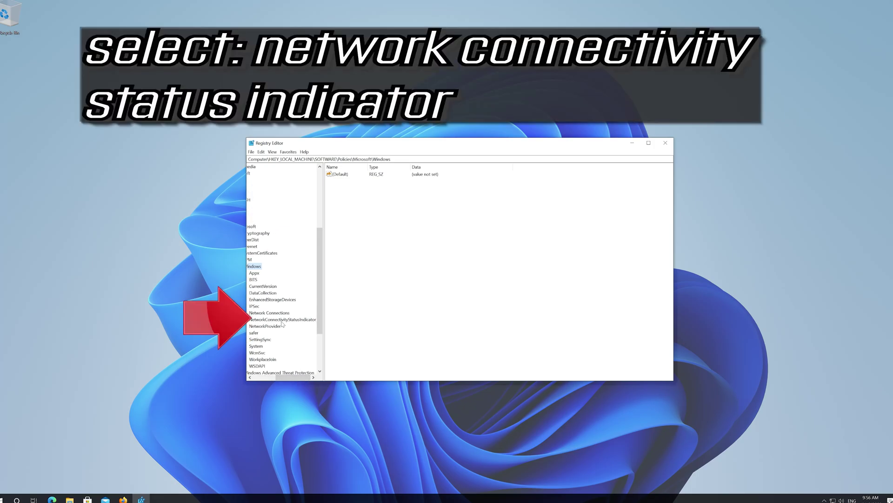
pyautogui.click(274, 320)
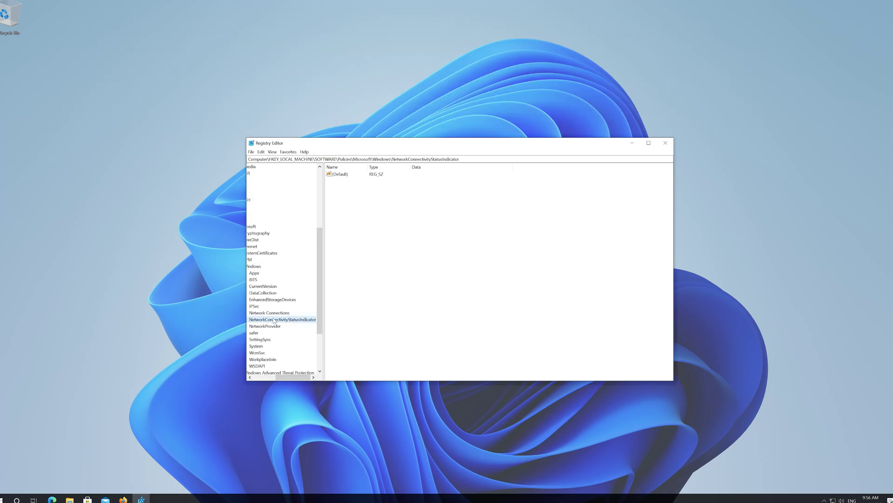
# Step: Add a new DWORD (32-bit) value named NoActiveProbe to the key
pyautogui.rightClick(428, 217)
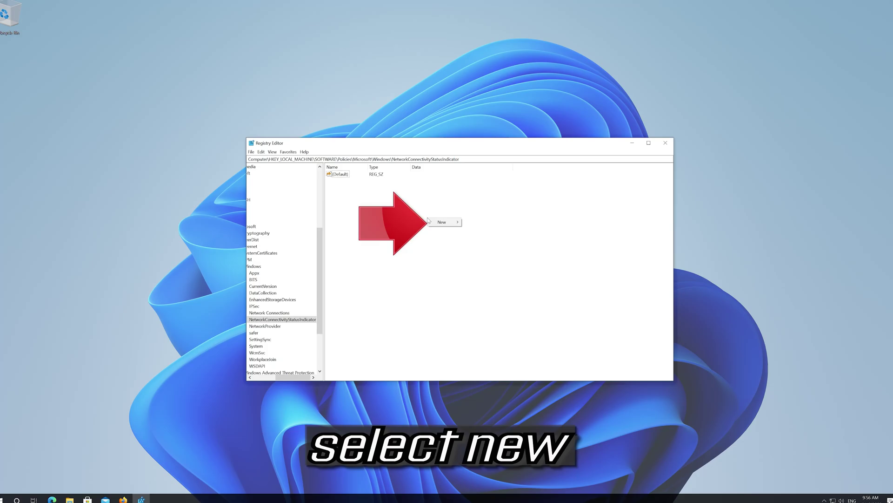
pyautogui.moveTo(429, 224)
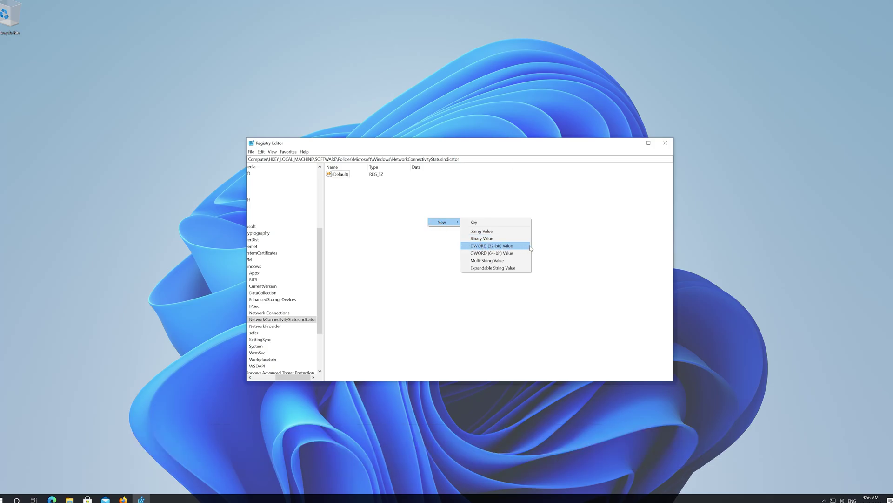
pyautogui.click(479, 246)
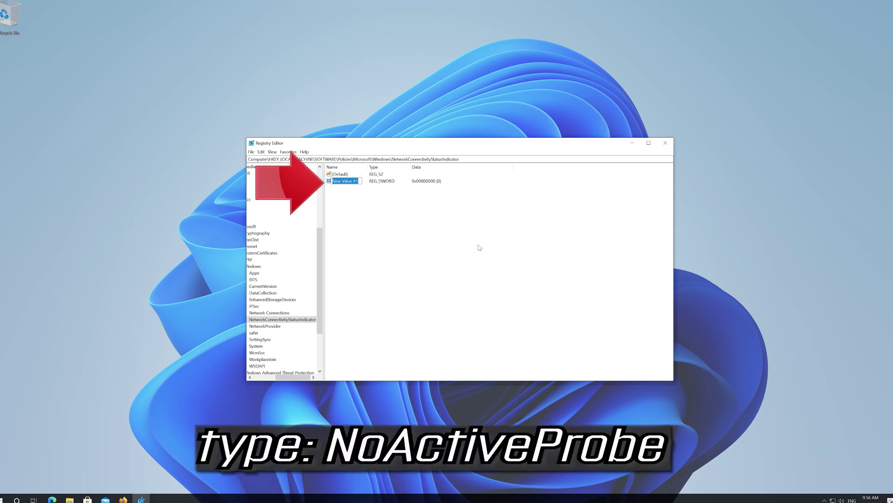
pyautogui.write('NoAc')
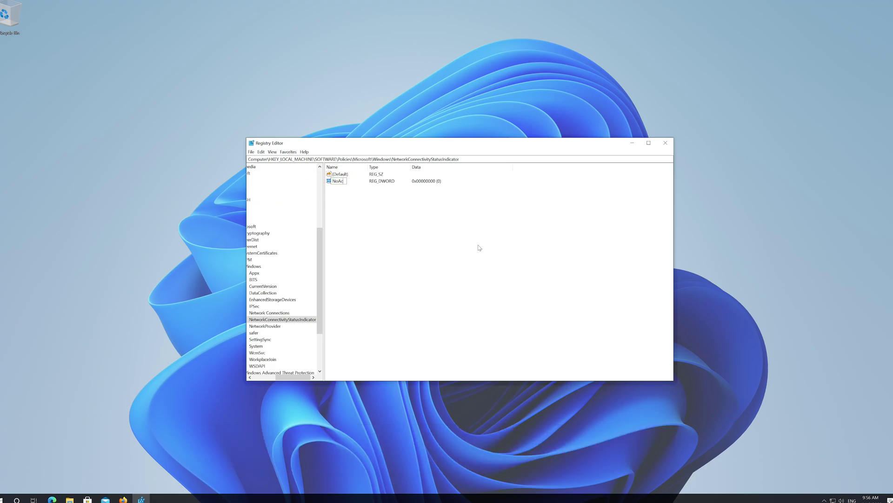
pyautogui.write('tiveProbe')
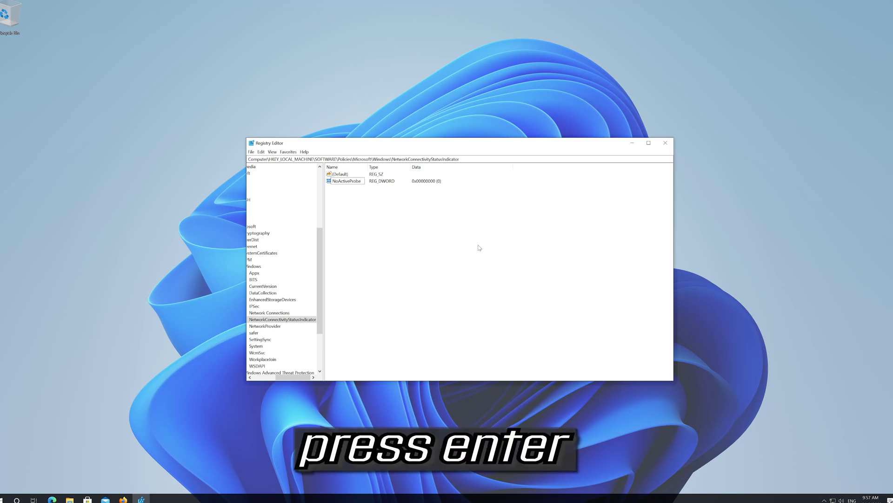
pyautogui.press('Return')
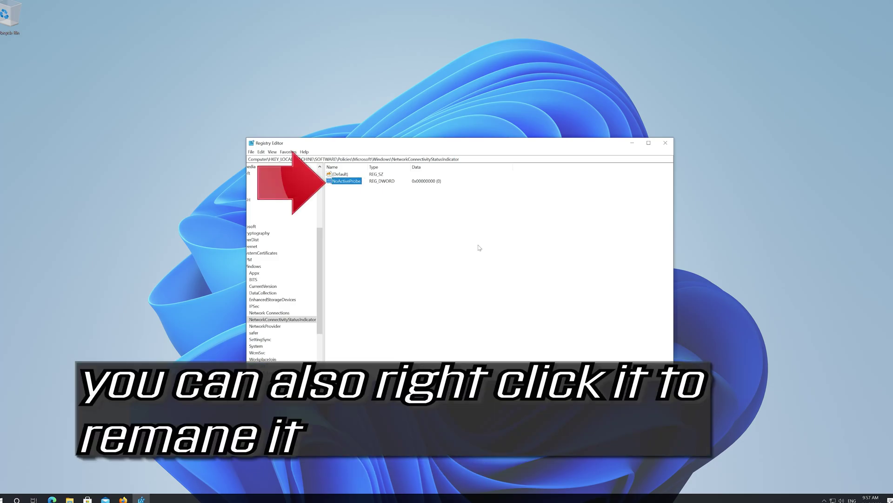
pyautogui.rightClick(352, 183)
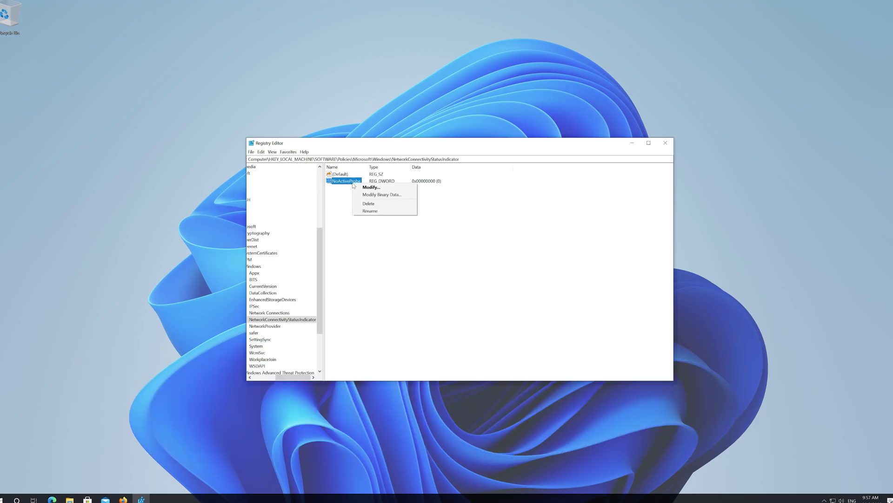
pyautogui.click(386, 212)
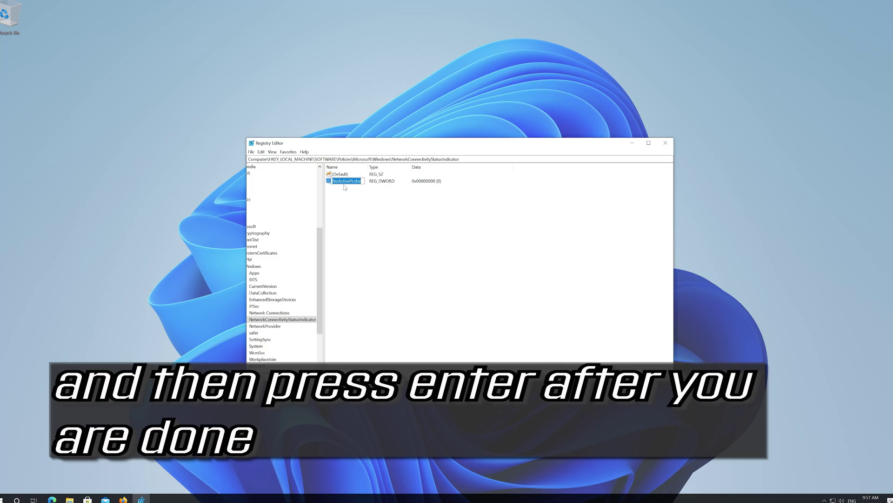
pyautogui.click(362, 180)
pyautogui.press('Return')
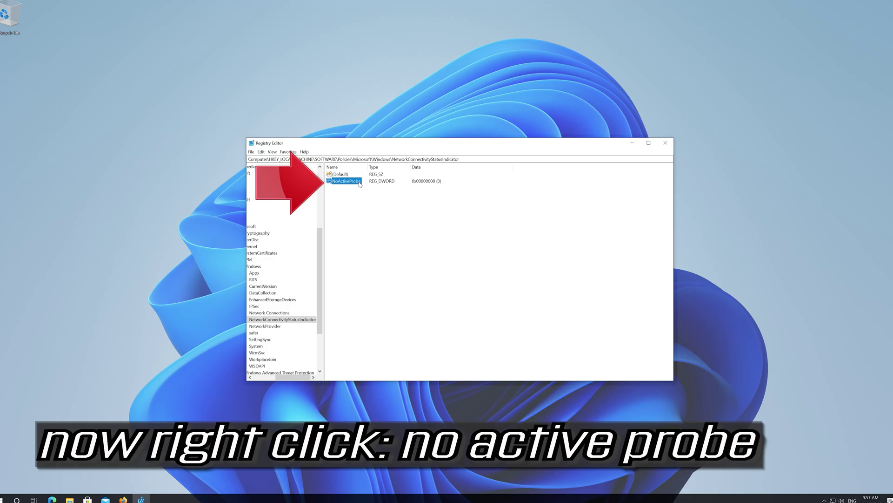
# Step: Set NoActiveProbe's value data to 1
pyautogui.rightClick(359, 183)
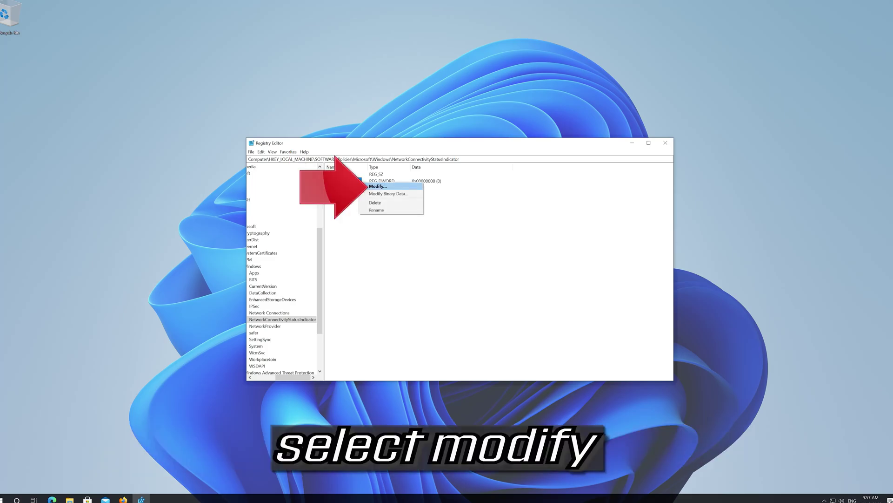
pyautogui.click(396, 187)
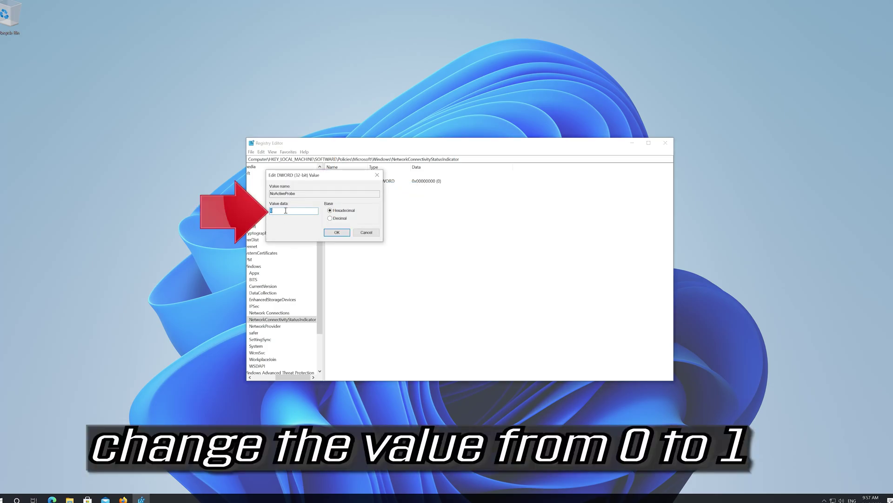
pyautogui.write('1')
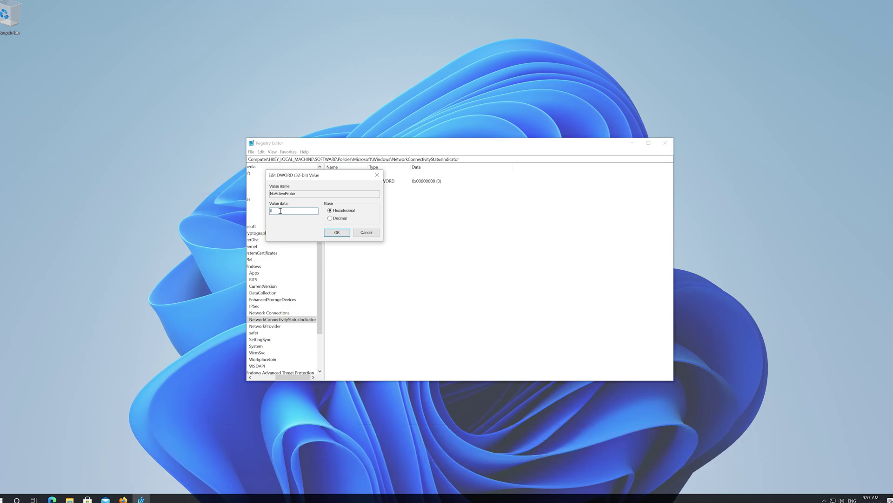
pyautogui.press('BackSpace')
pyautogui.write('1')
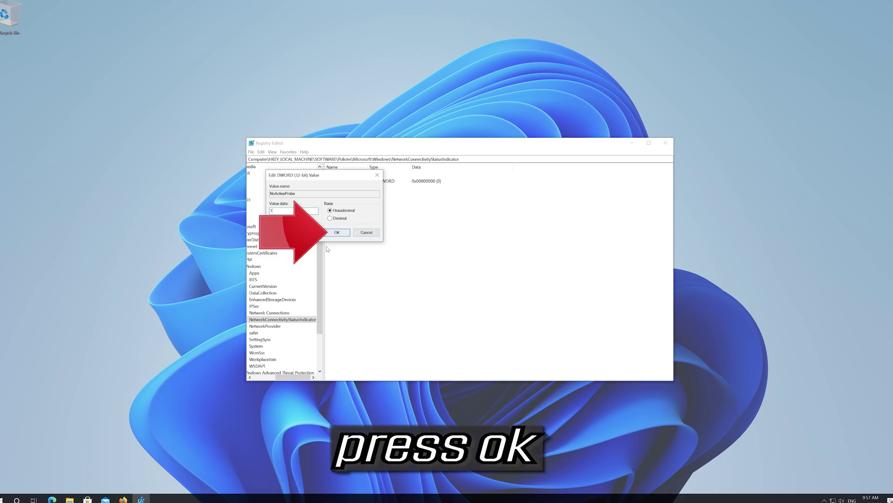
pyautogui.click(346, 233)
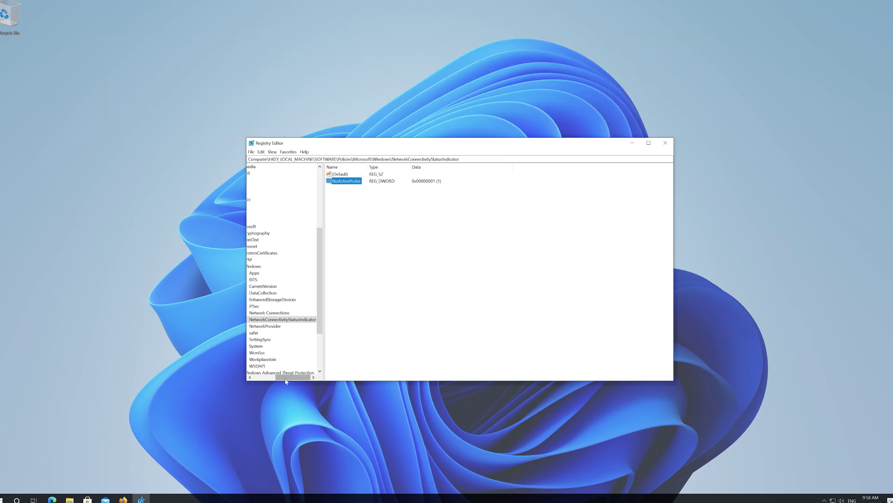
# Step: Collapse SOFTWARE and HKEY_LOCAL_MACHINE, then close Registry Editor
pyautogui.moveTo(285, 377); pyautogui.dragTo(262, 377)
pyautogui.scroll(6, 288, 265)
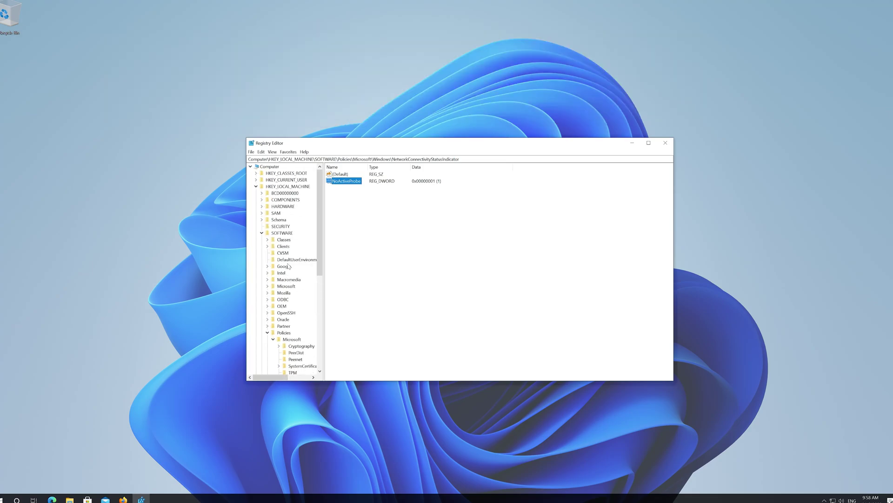
pyautogui.click(262, 233)
pyautogui.click(257, 186)
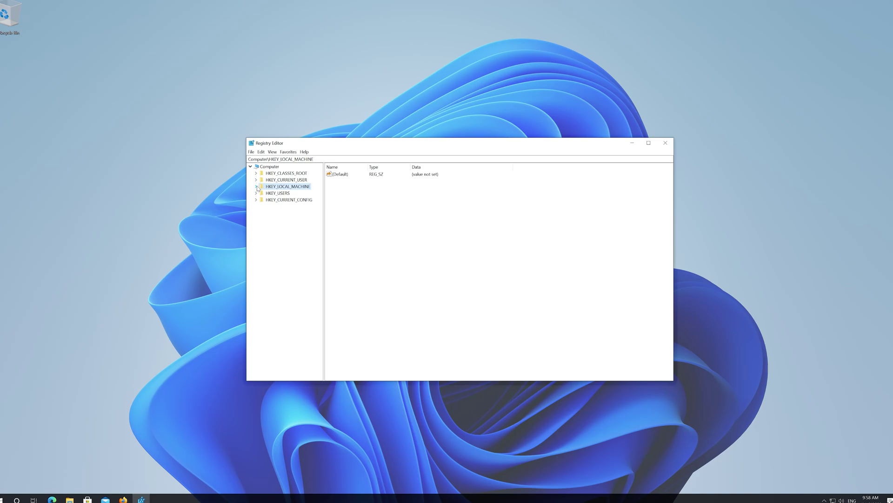
pyautogui.click(667, 143)
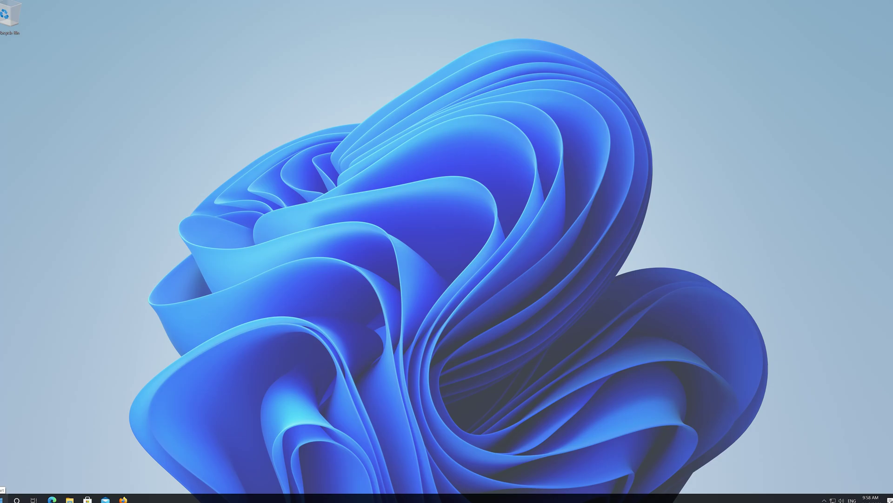
# Step: Restart the PC from the Start menu's Power options
pyautogui.click(2, 499)
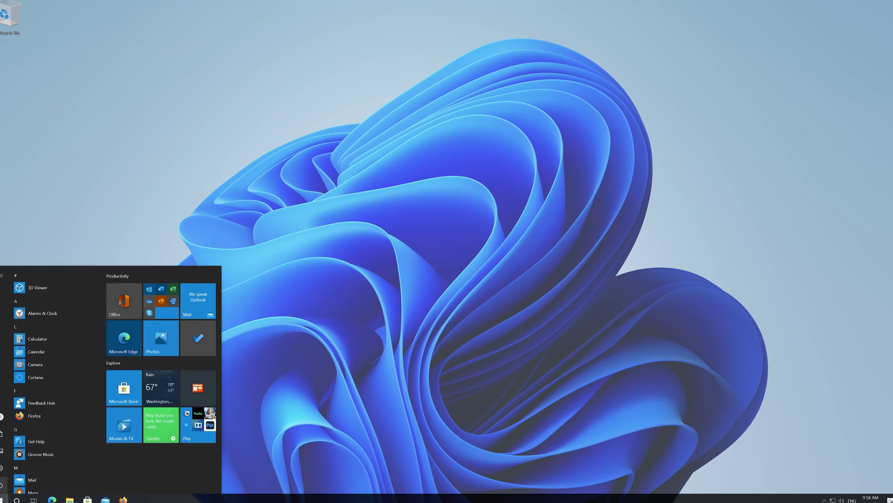
pyautogui.moveTo(2, 484)
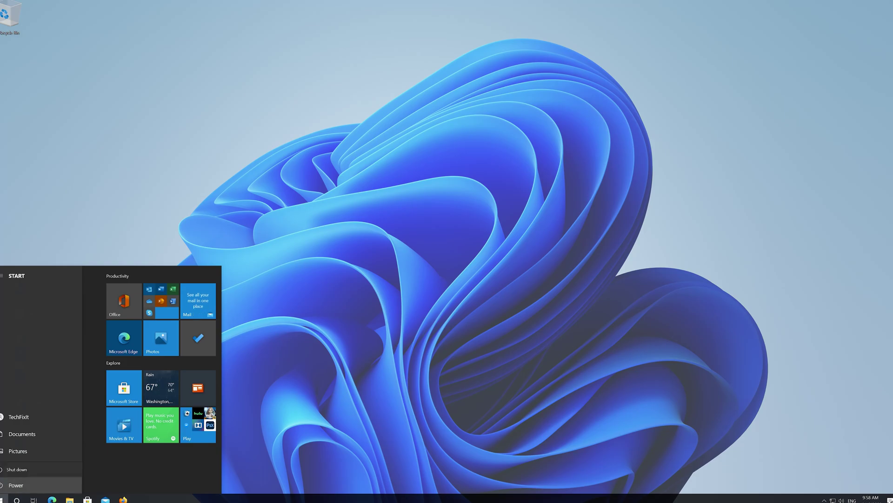
pyautogui.click(2, 485)
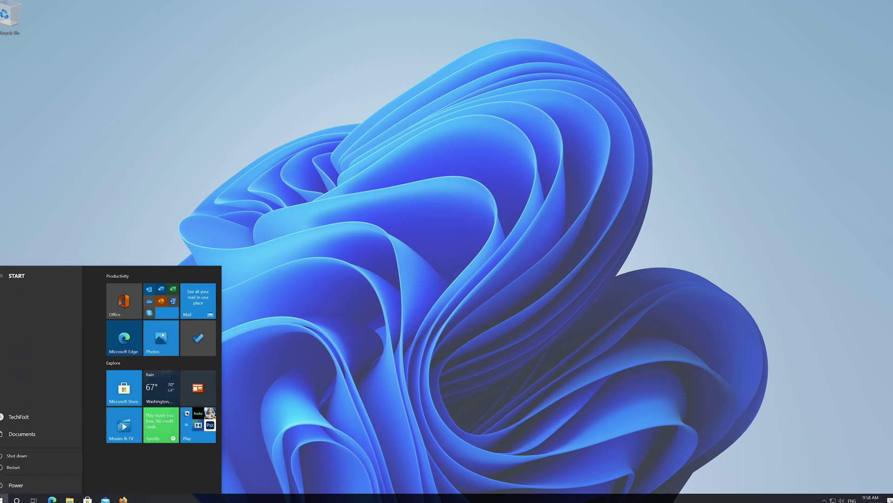
pyautogui.click(7, 471)
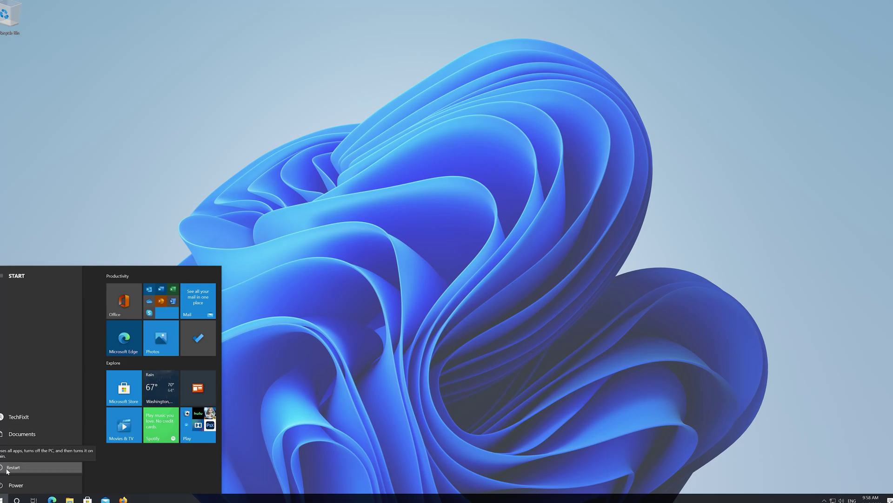